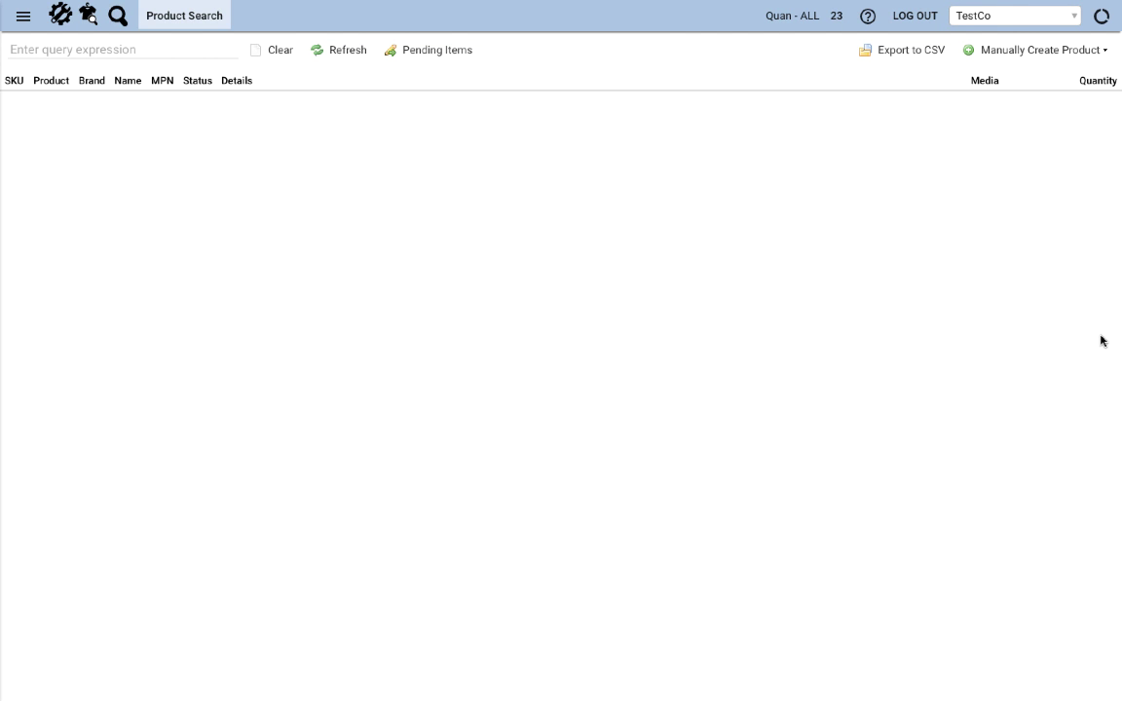
left_click(21, 14)
type("s")
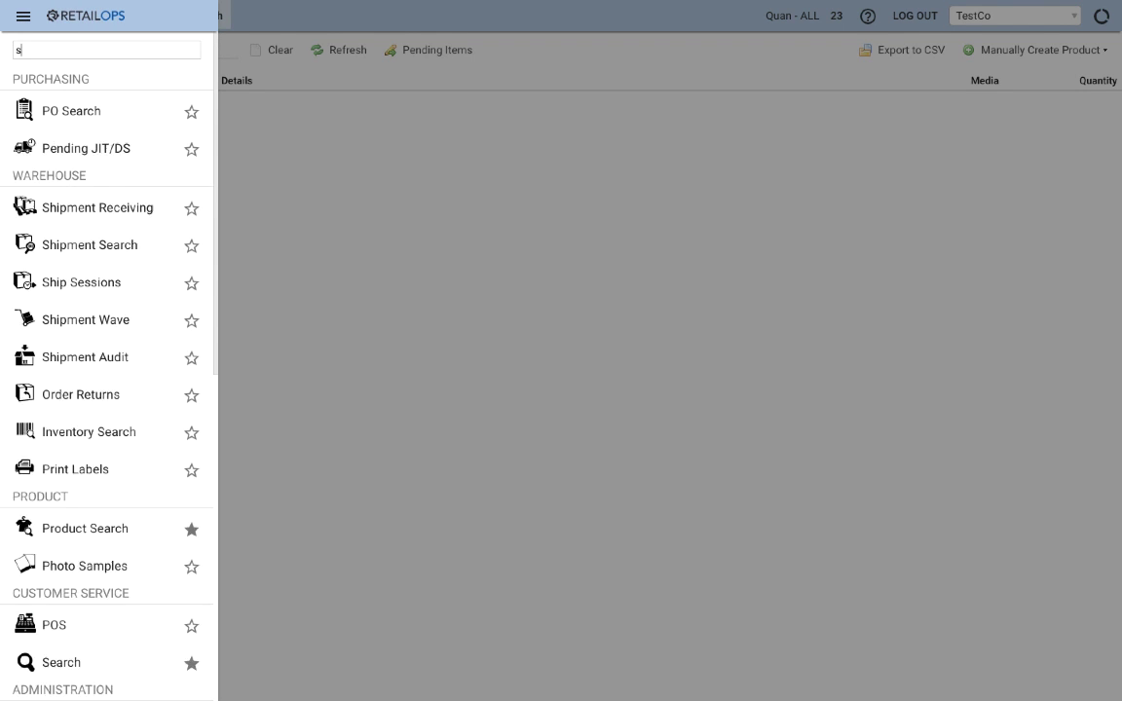
type("earc")
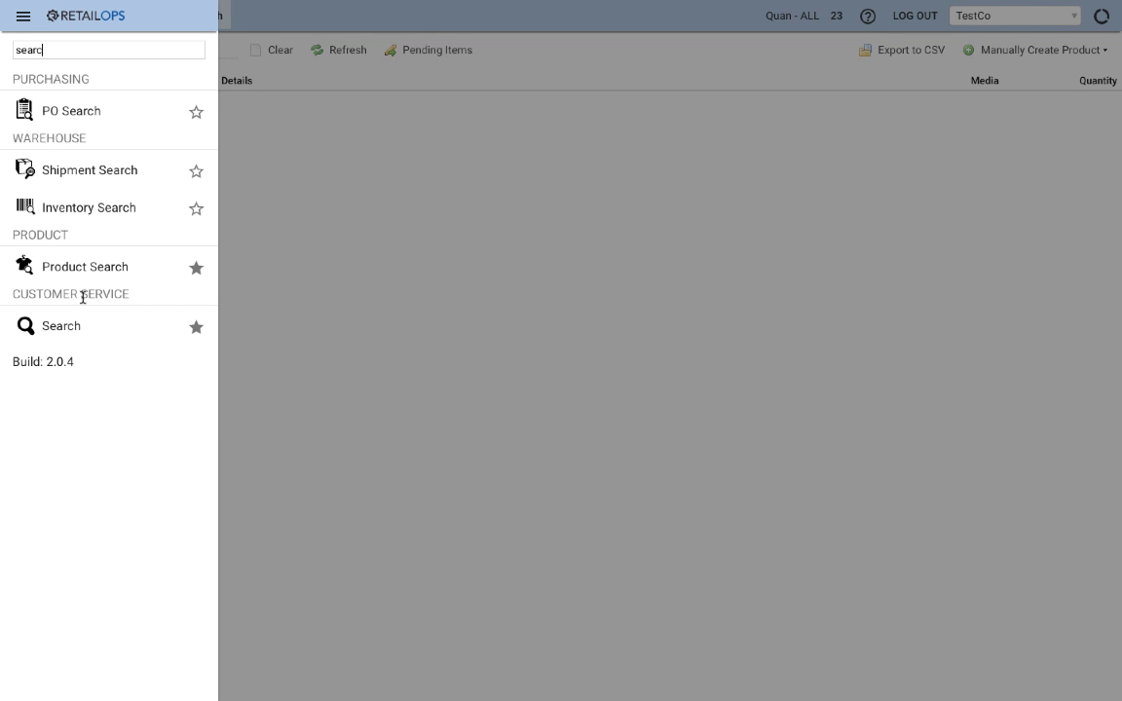
left_click(60, 327)
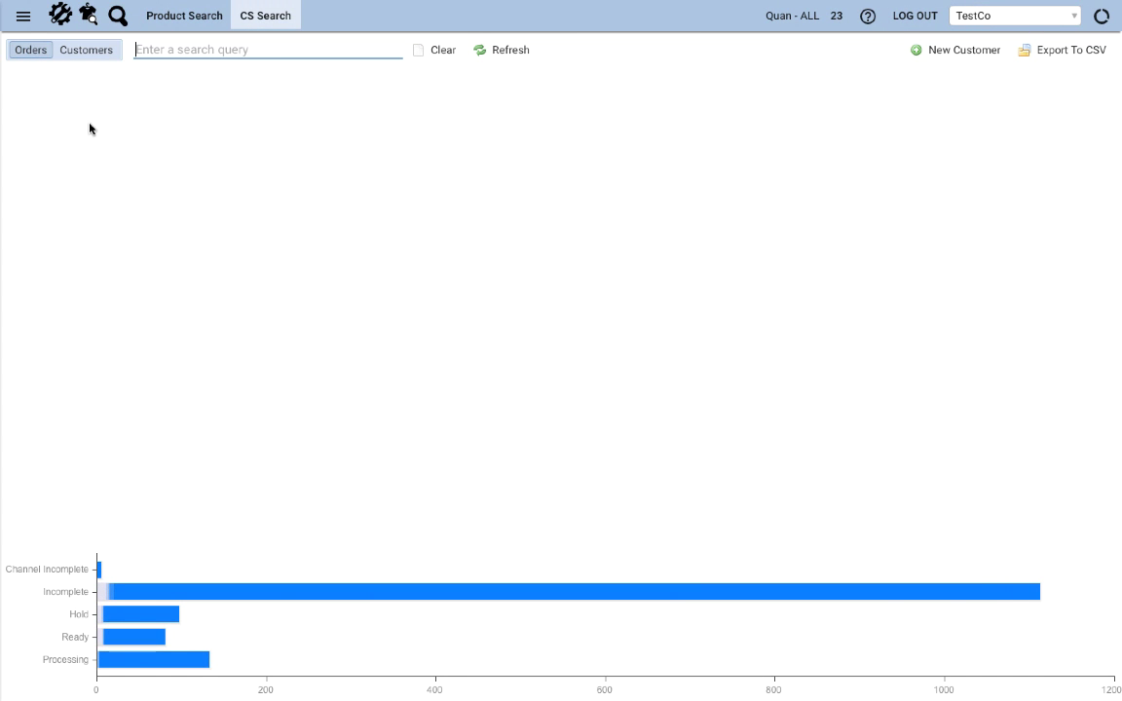
left_click(87, 51)
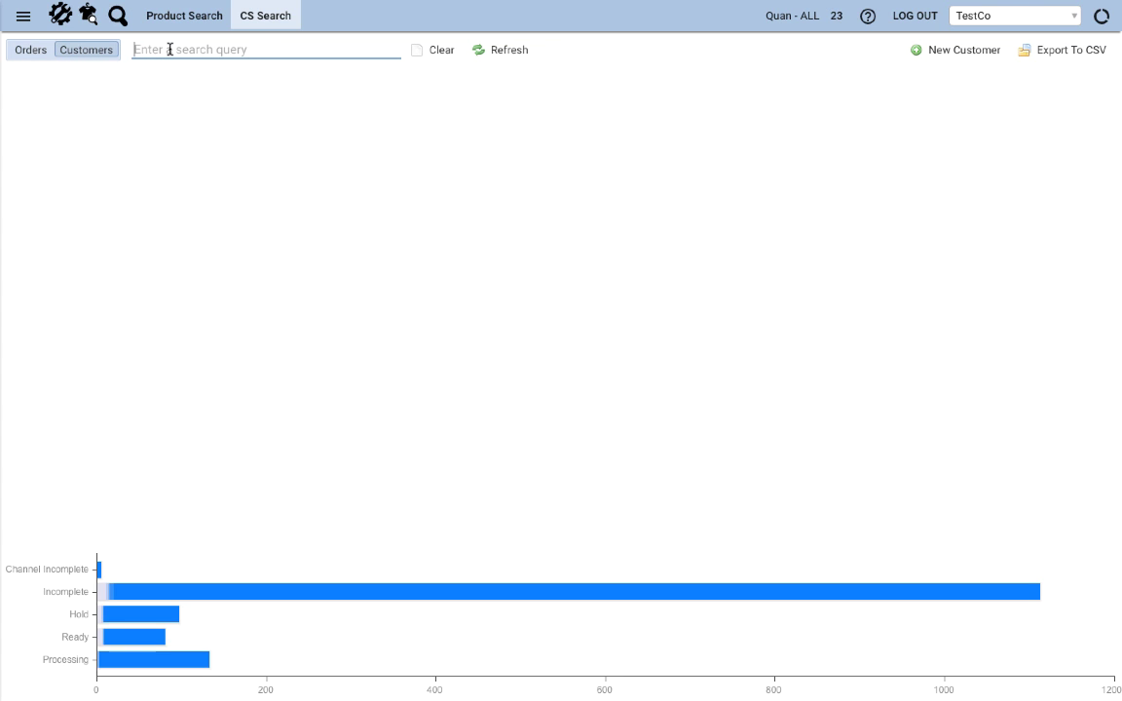
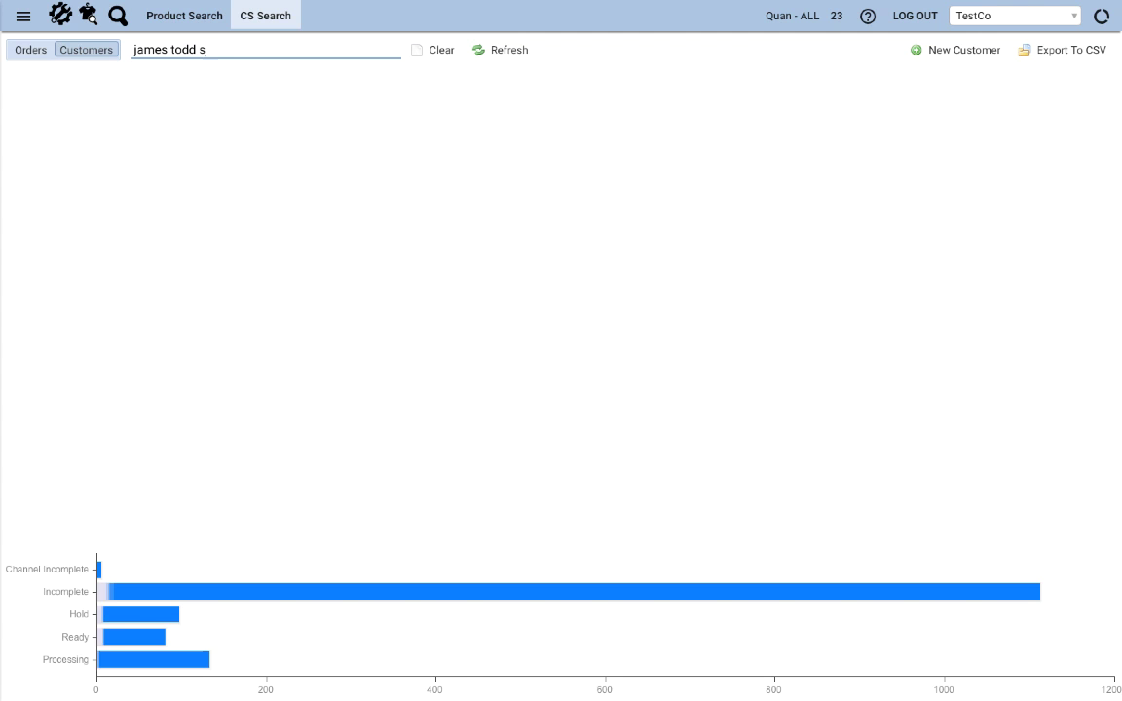
key("Return")
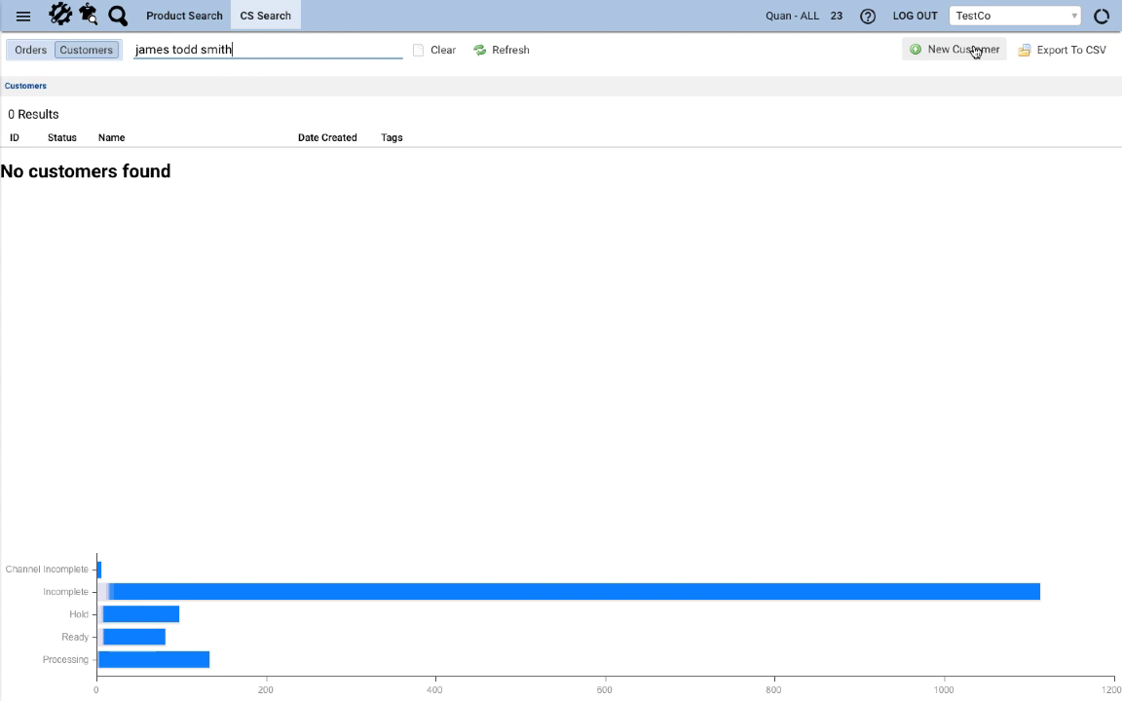
left_click(974, 50)
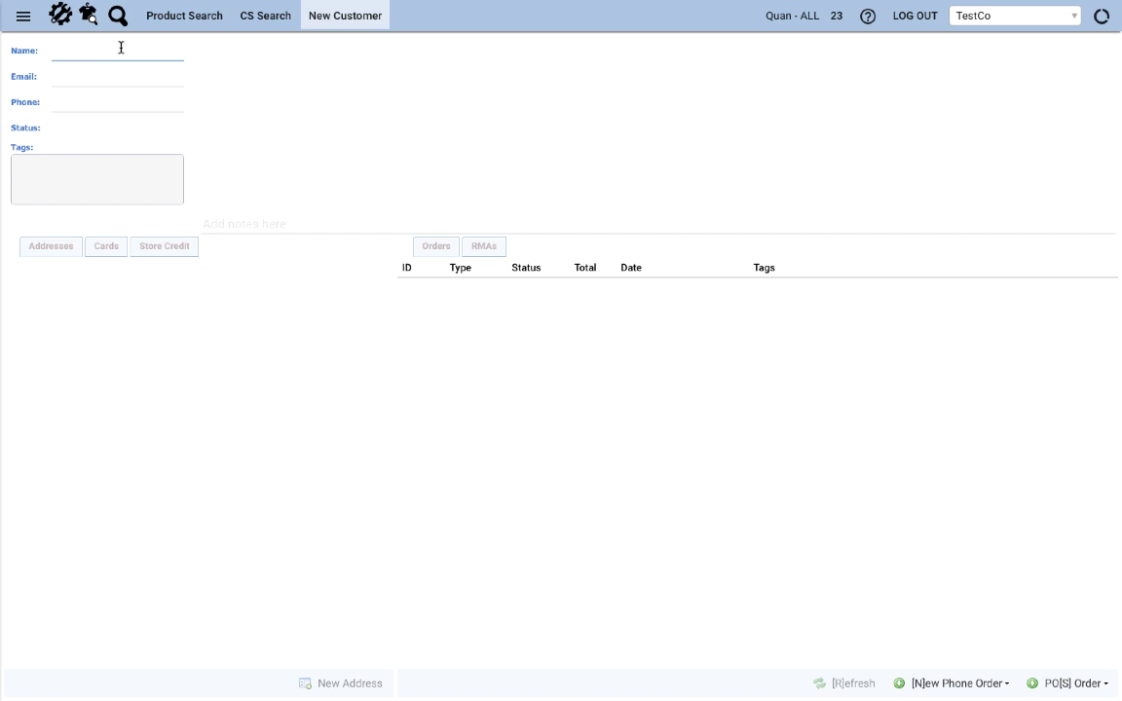
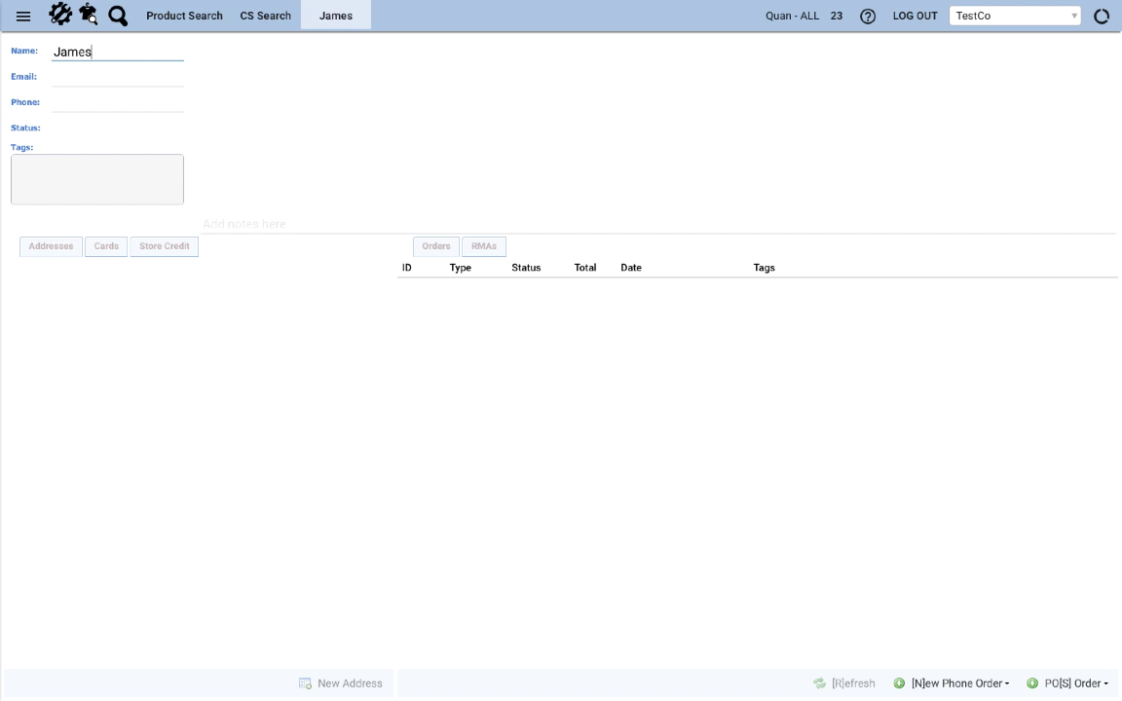
key("Tab")
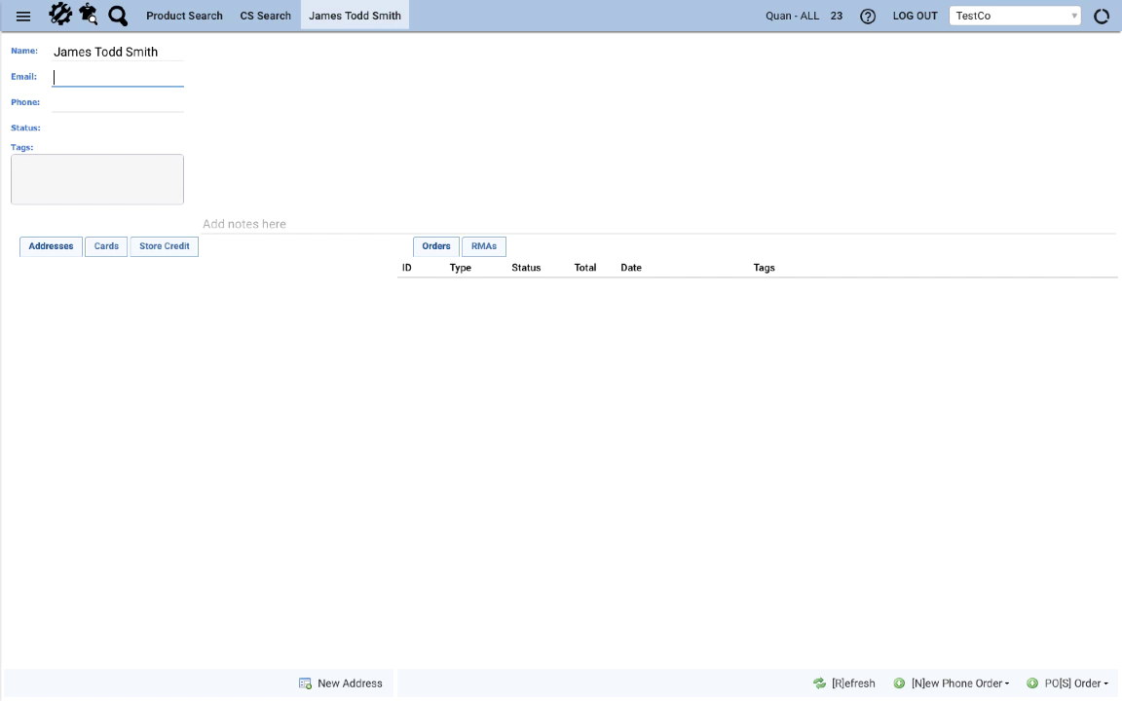
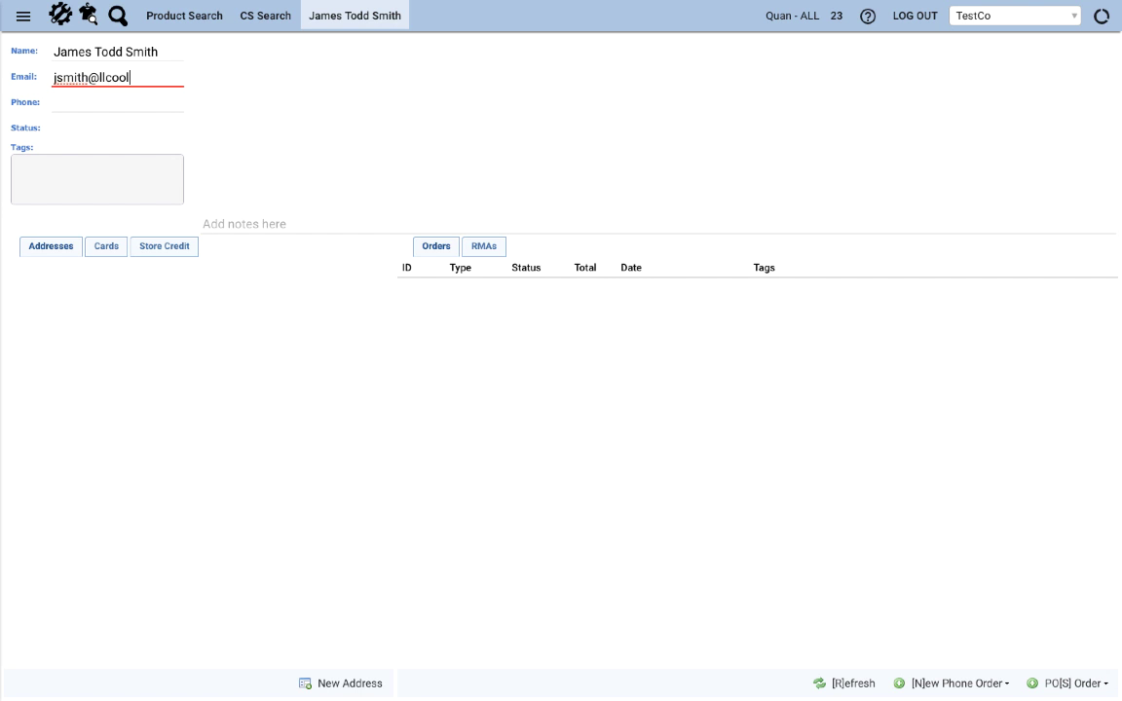
key("Tab")
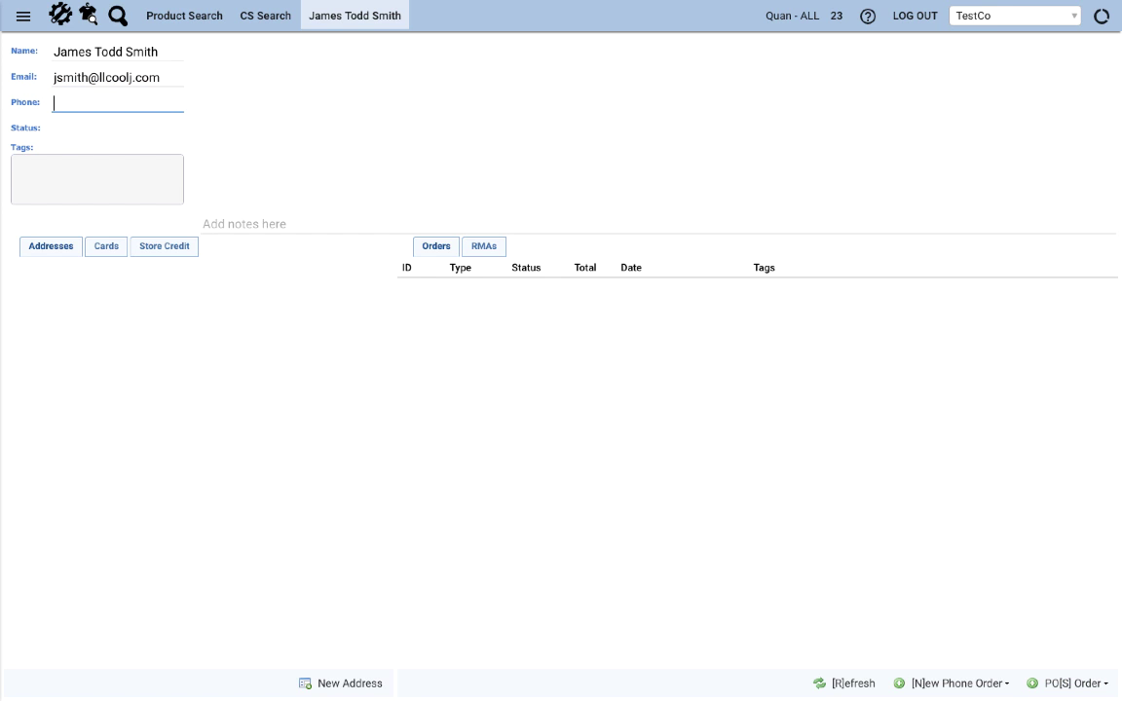
left_click(282, 144)
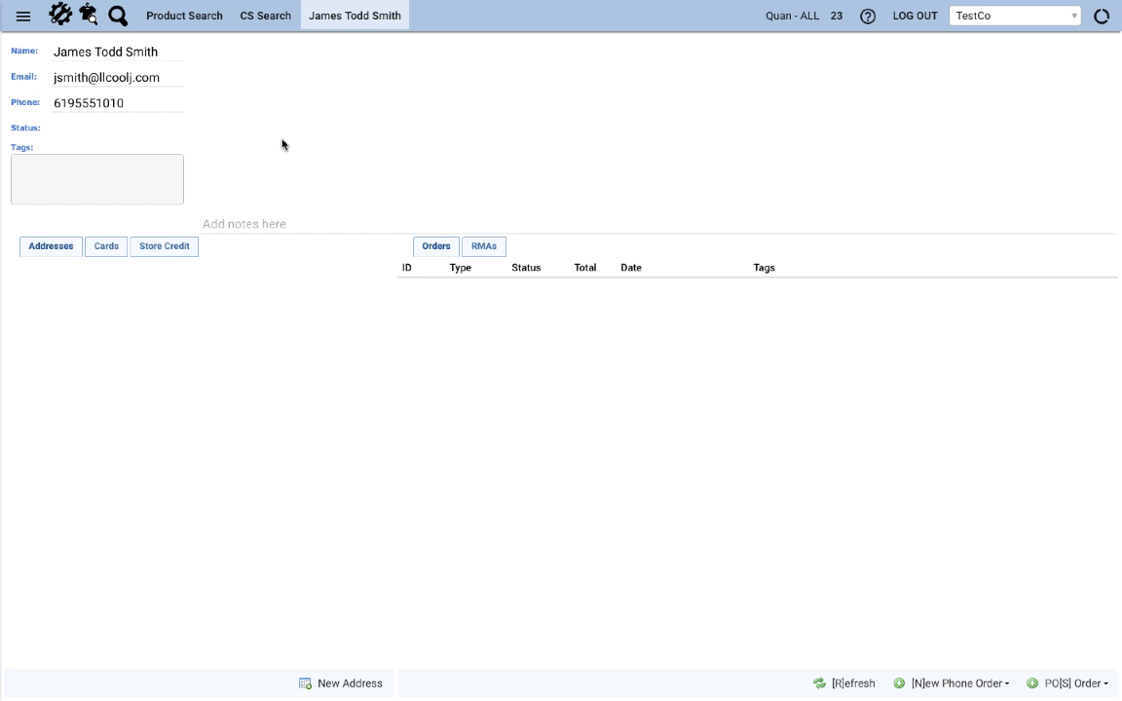
Apply the VIP tag to the new customer
left_click(143, 178)
type("vip")
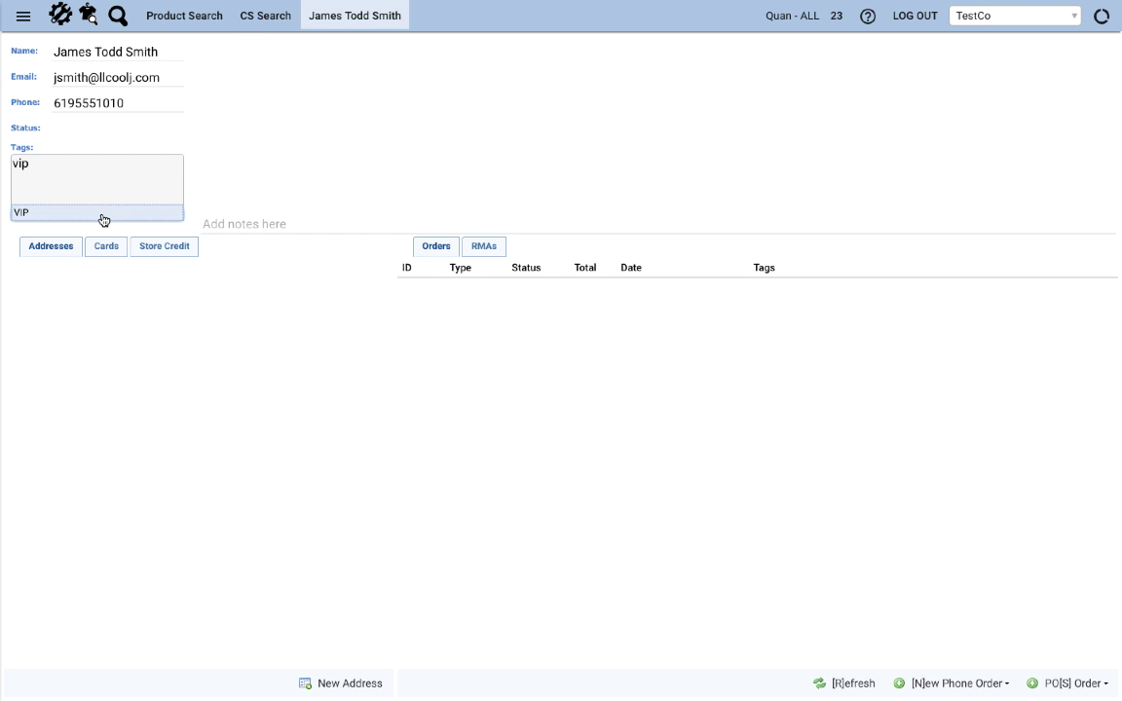
left_click(103, 215)
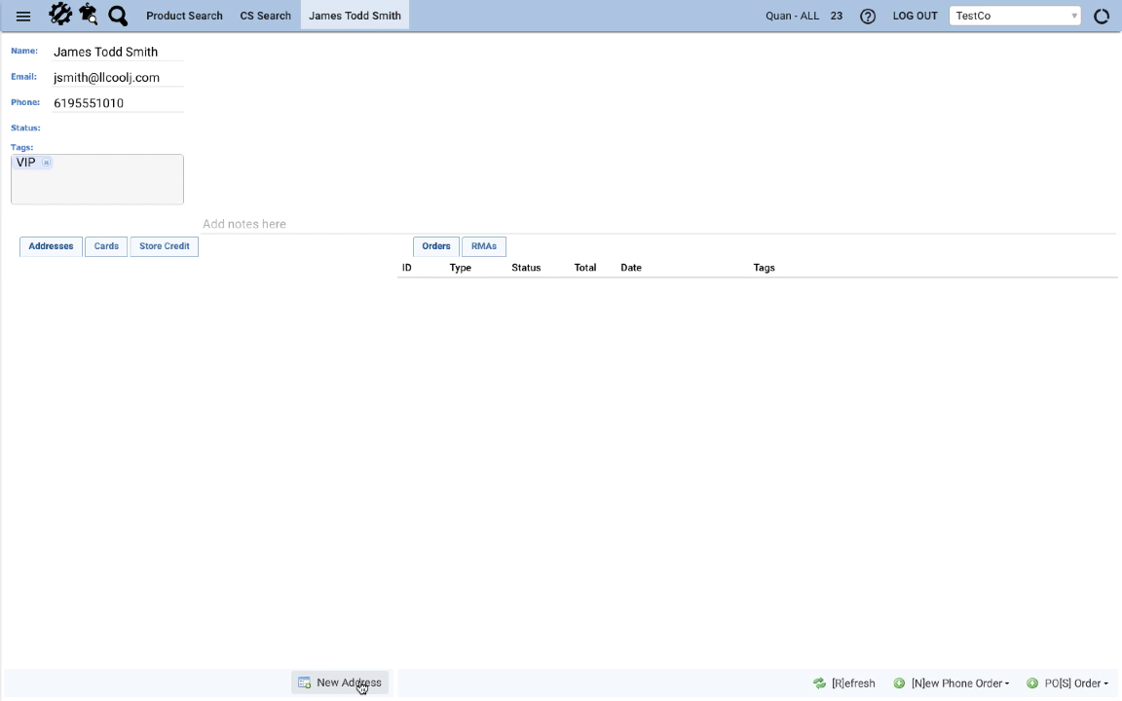
left_click(361, 686)
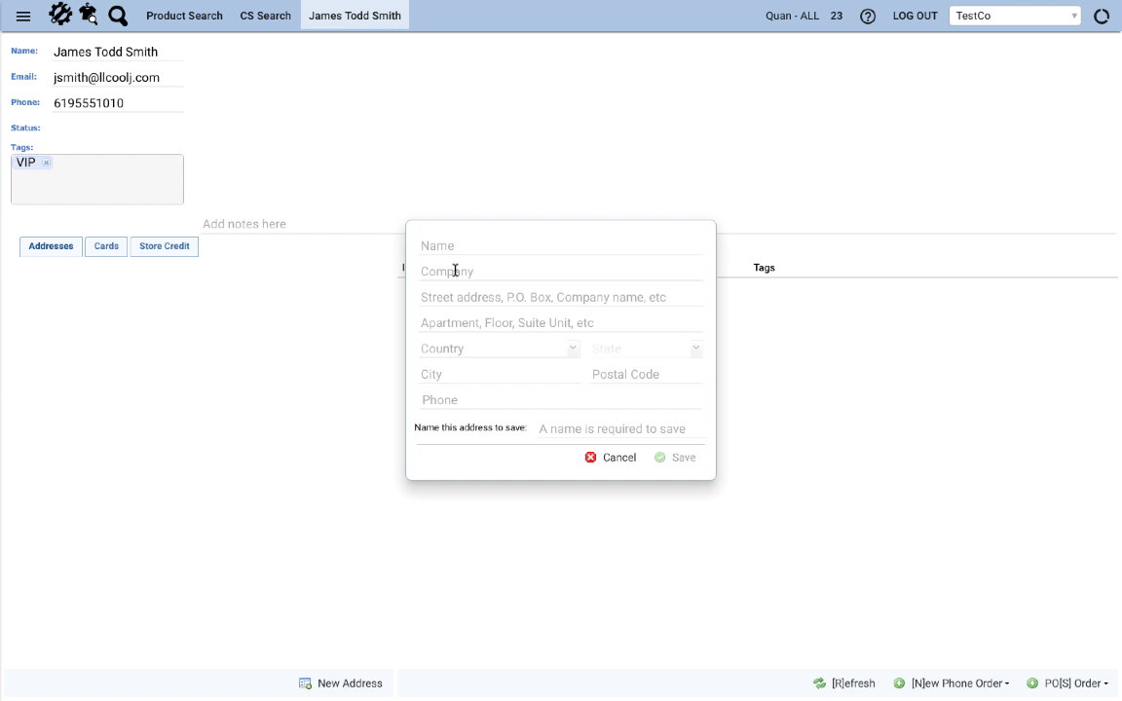
left_click(479, 244)
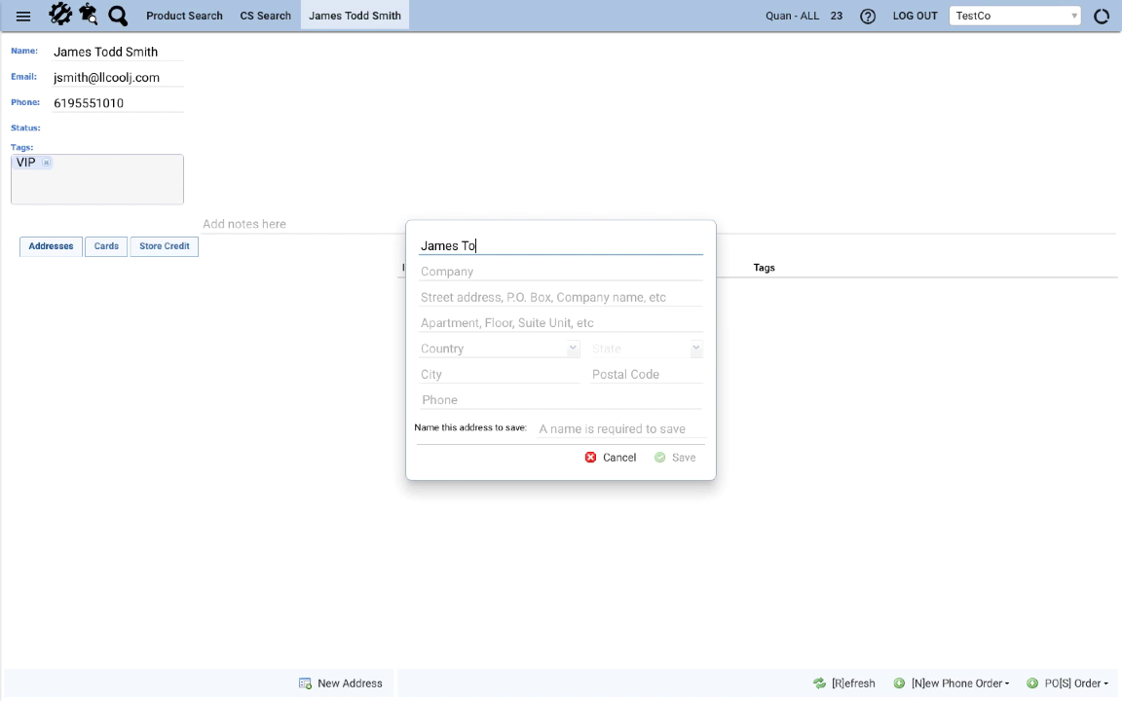
key("Tab")
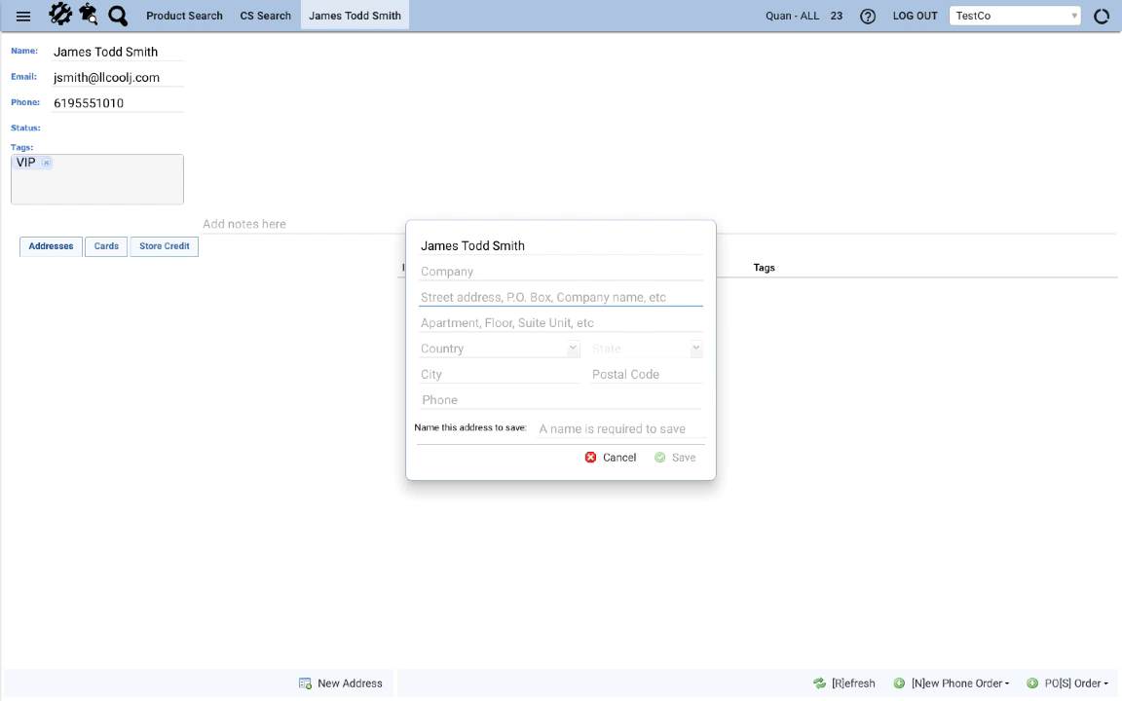
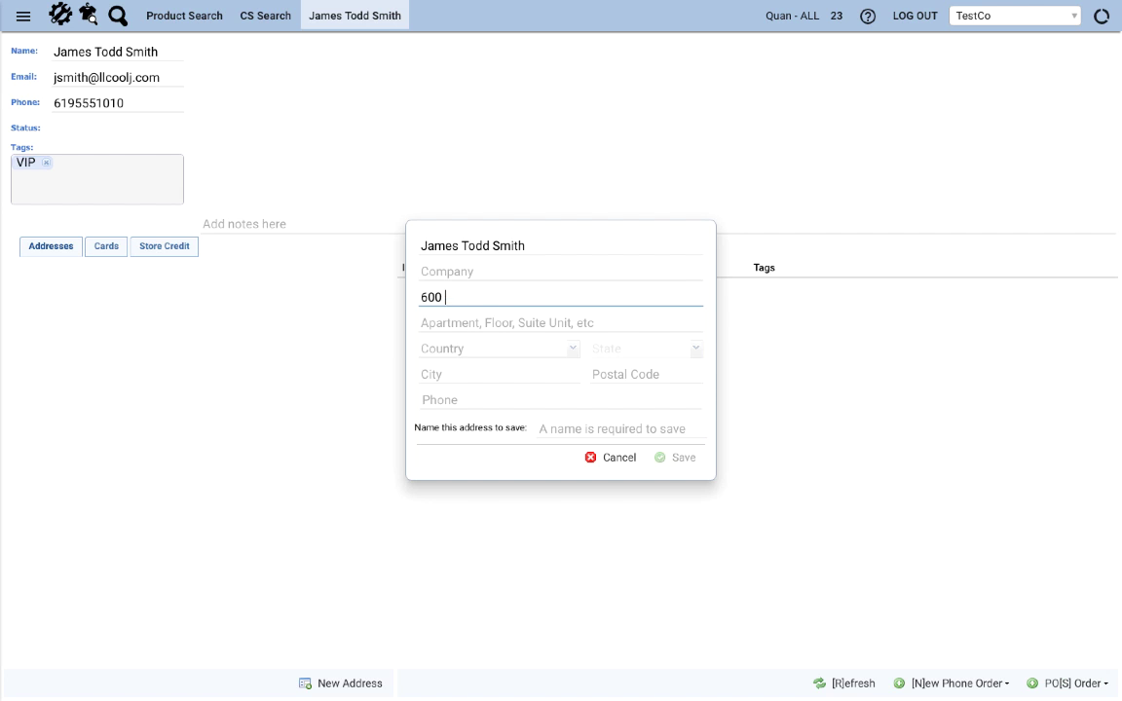
key("Tab")
type("2")
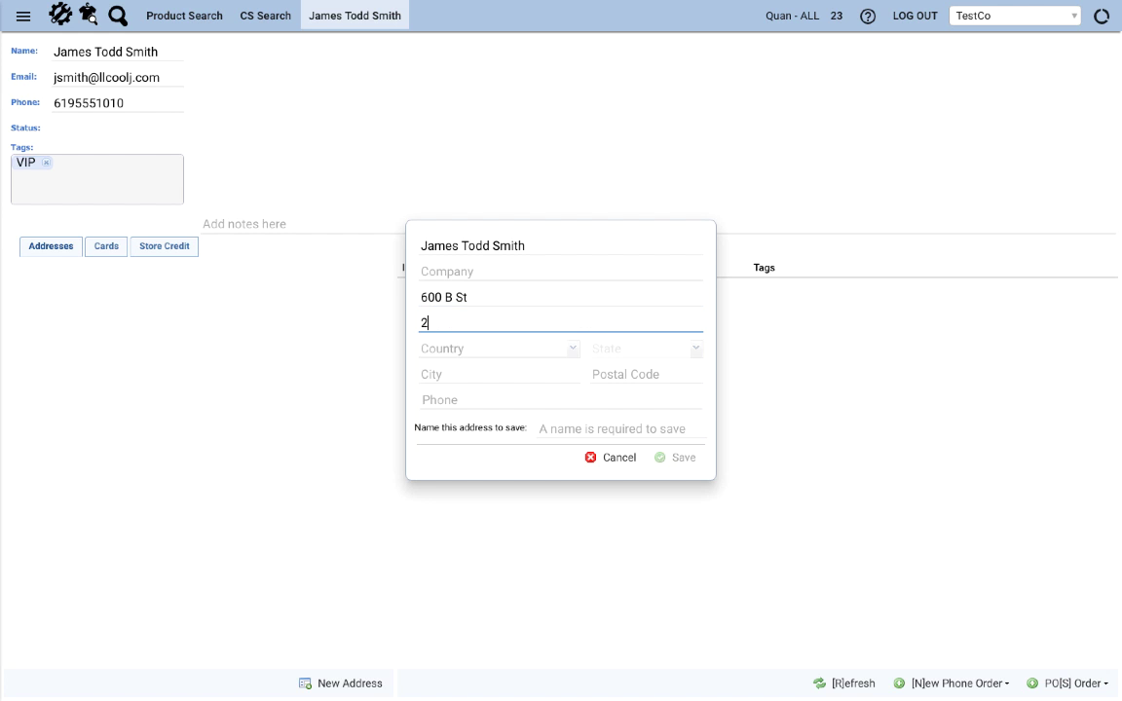
type("120")
Set the address to San Diego, California, United States and label it 'Shipping'
key("Tab")
type("United state")
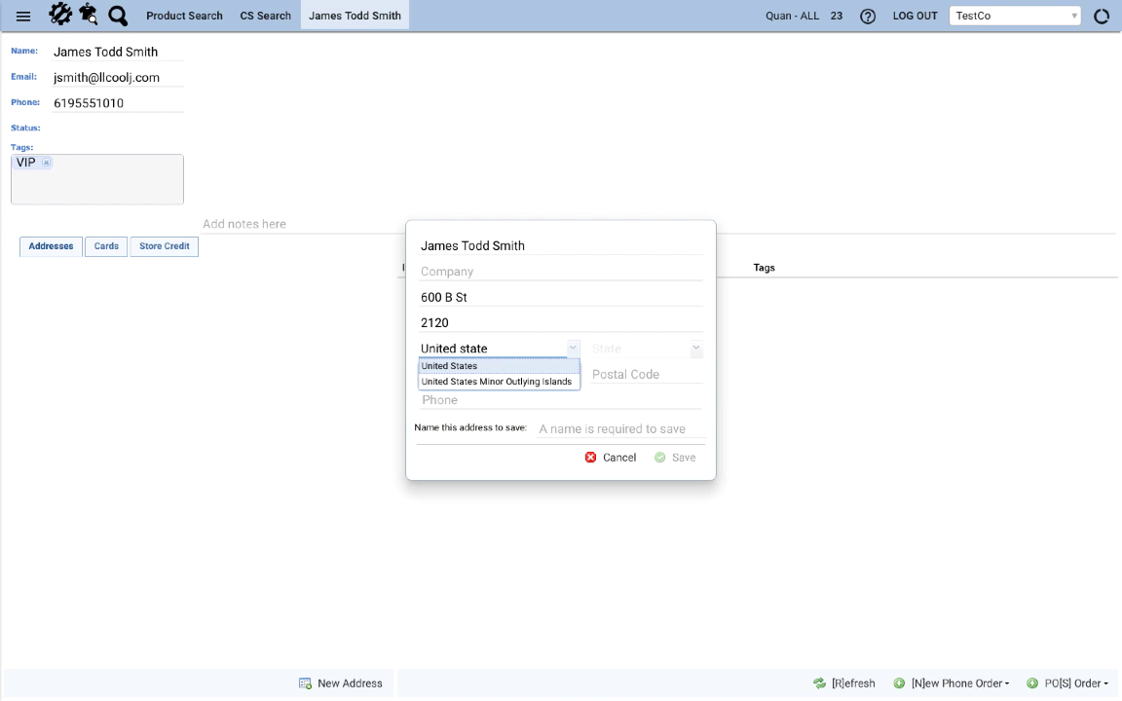
key("Return")
key("Tab")
type("Ca")
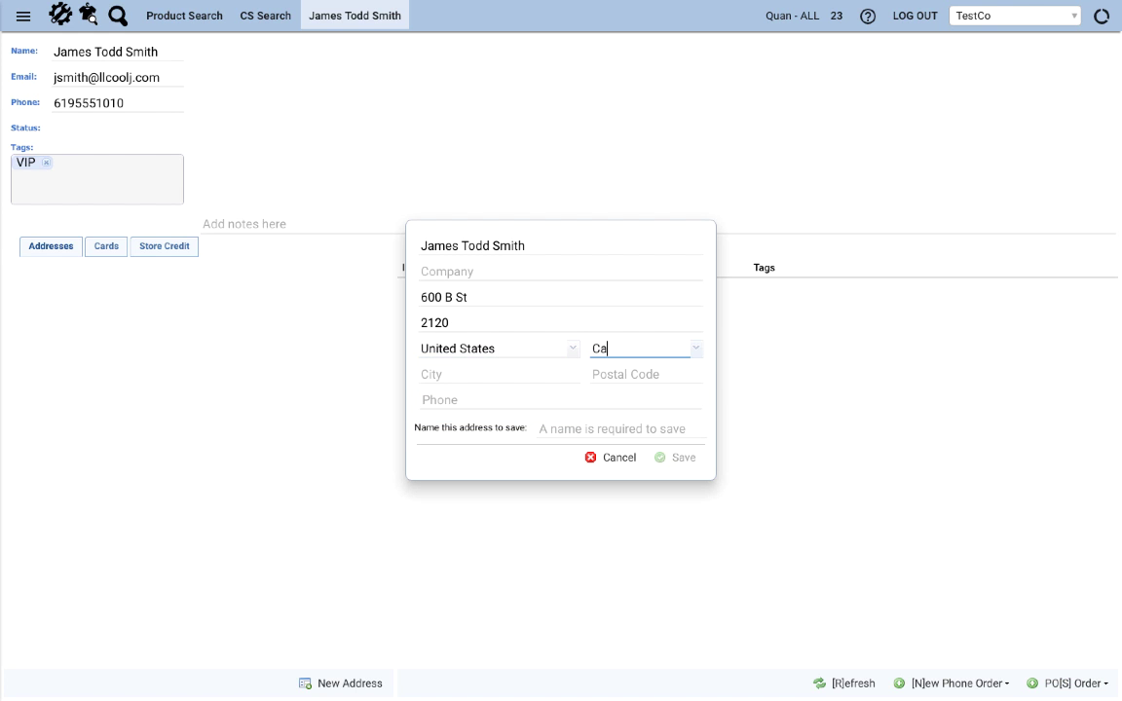
type("li")
key("Return")
key("Tab")
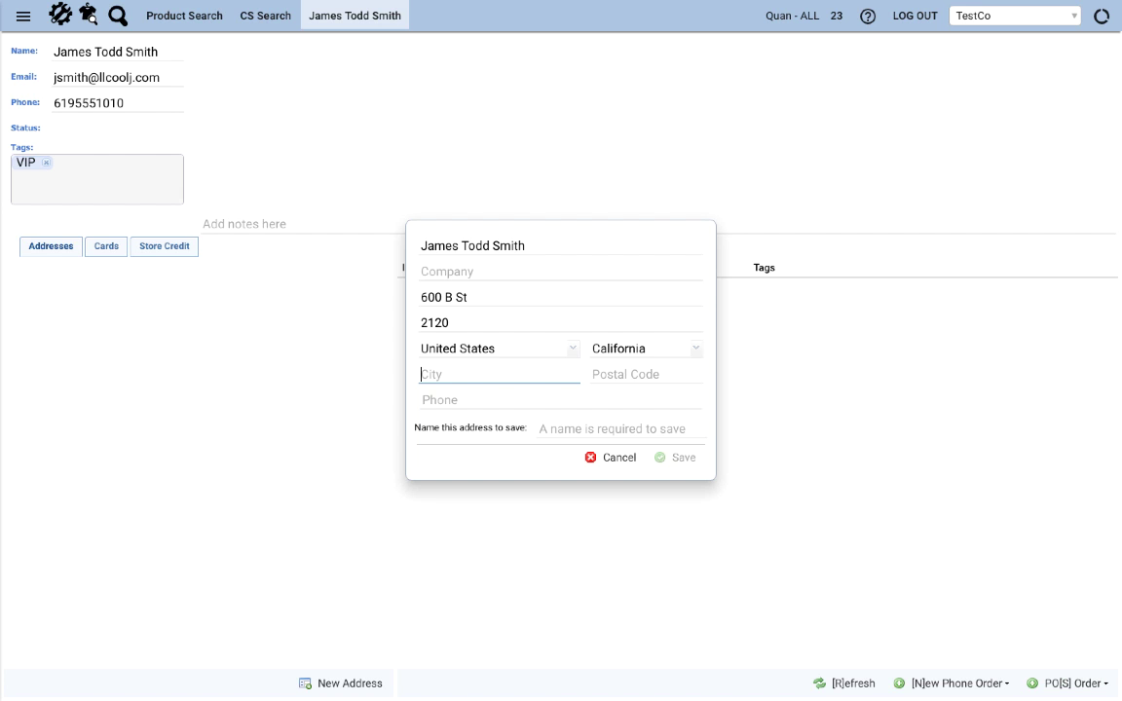
type("San Diego")
key("Tab")
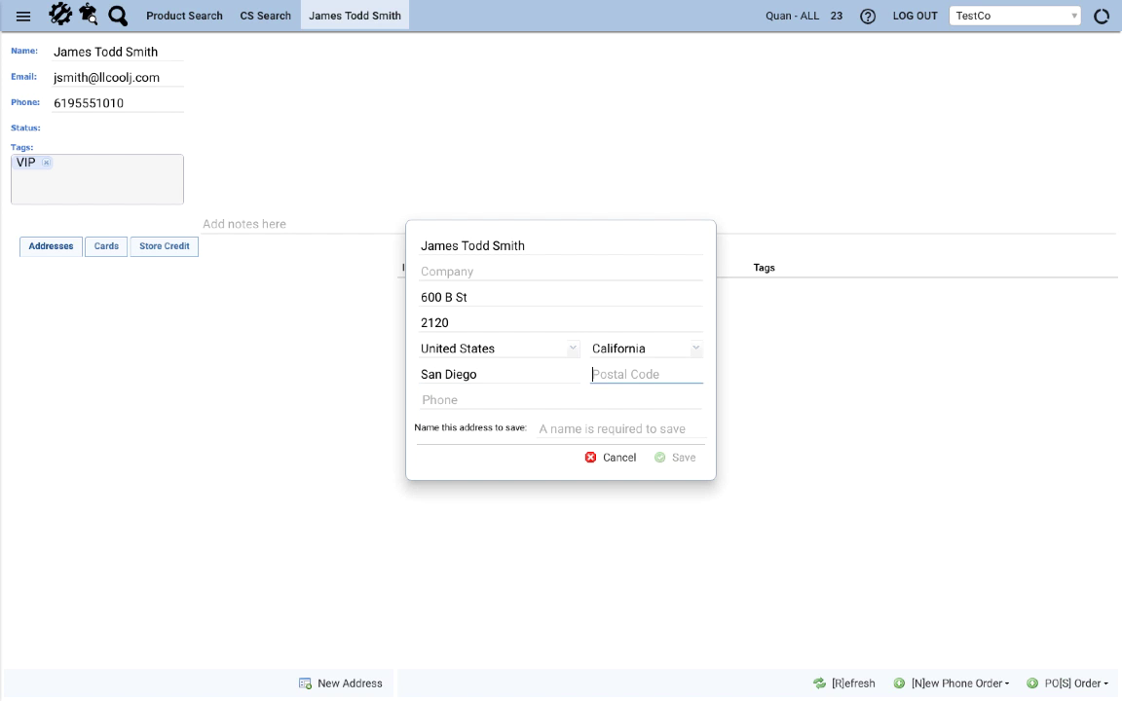
key("Tab")
key("Tab")
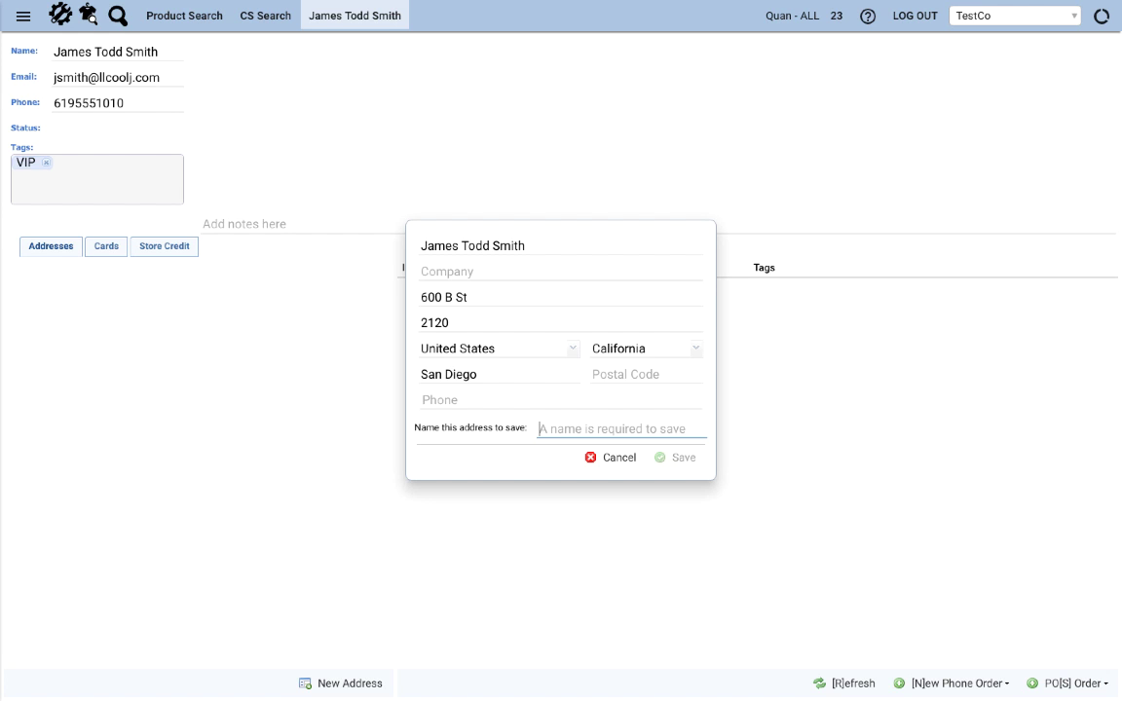
type("Shippin")
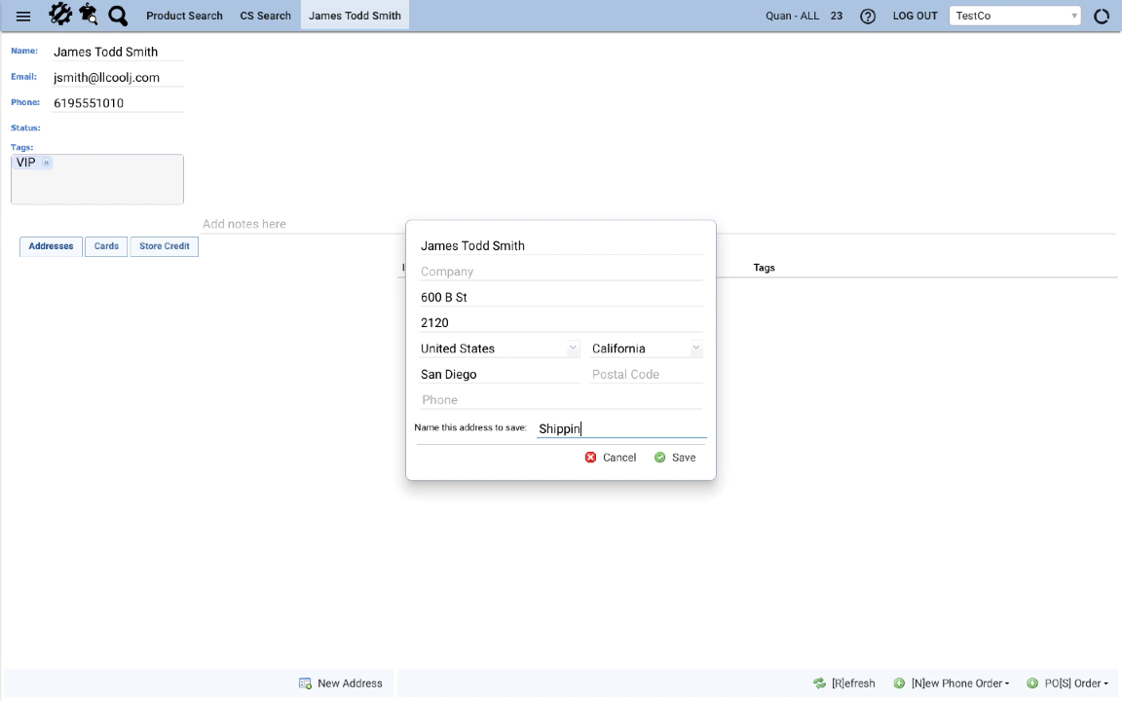
type("g")
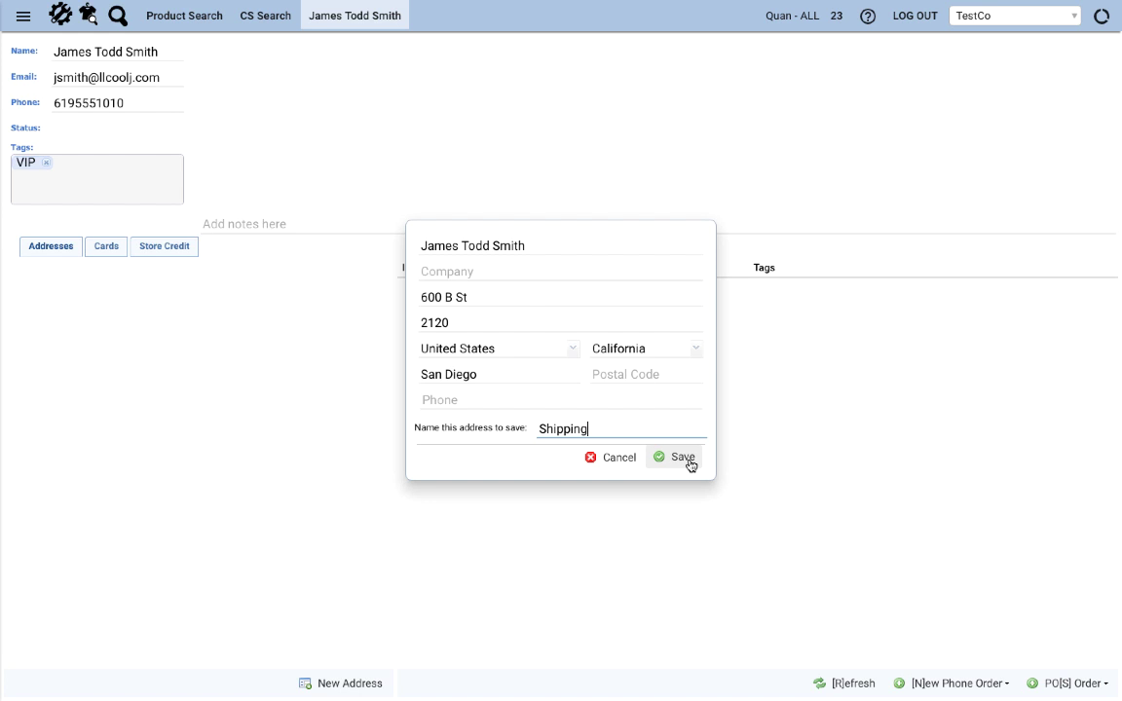
left_click(689, 463)
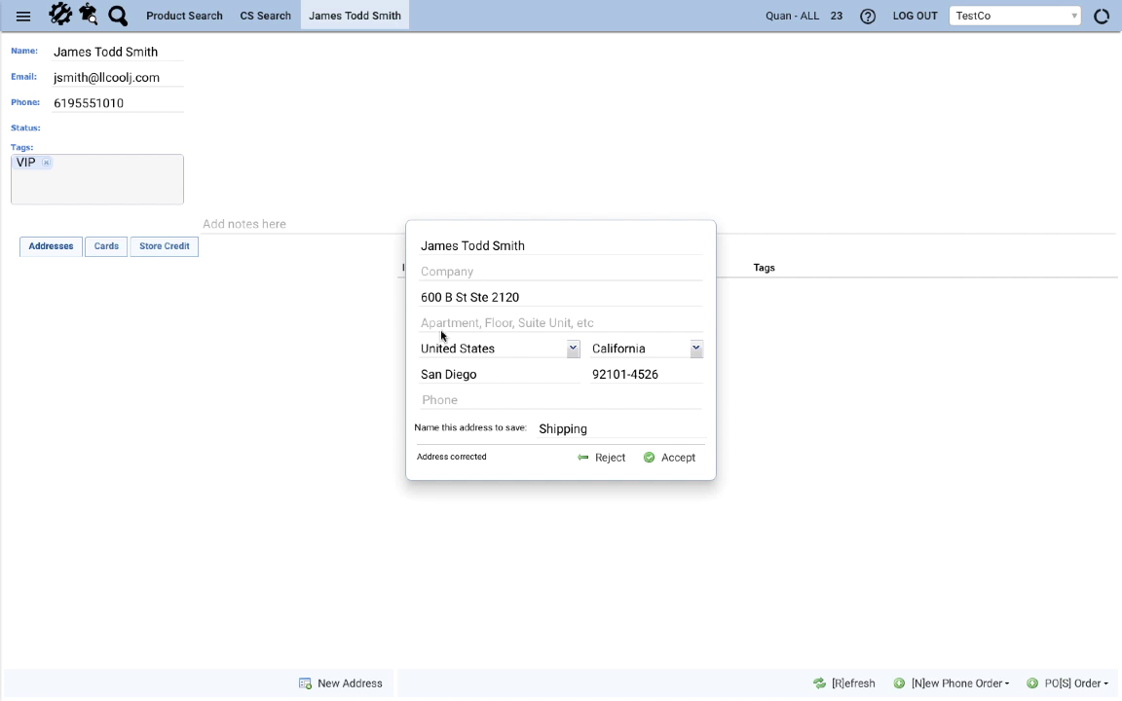
left_click(674, 457)
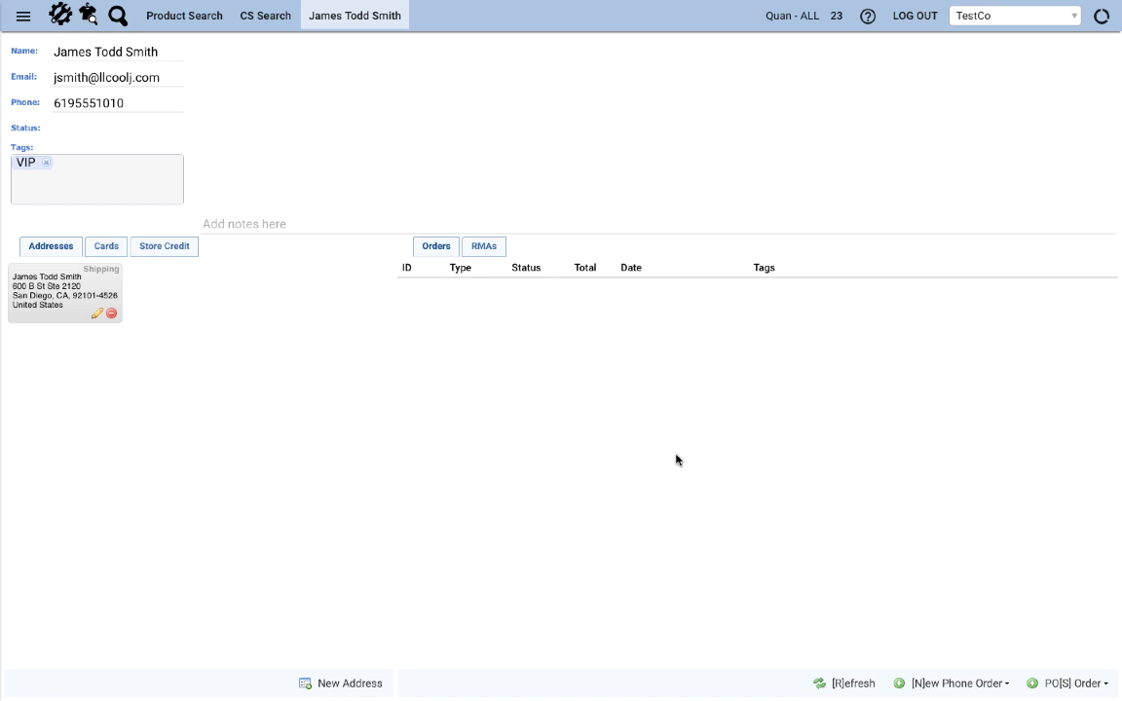